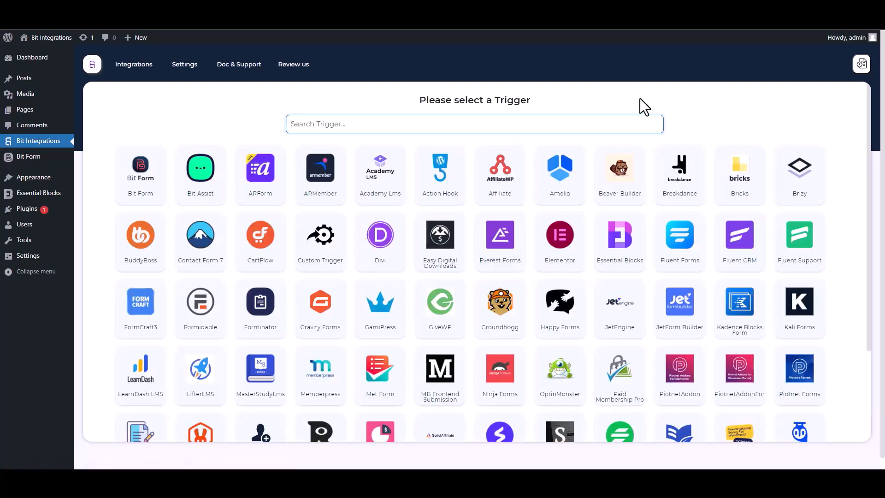
# Pick Essential Blocks as the trigger, found by searching 'ess', and start fetching a test submission
pyautogui.write('ess')
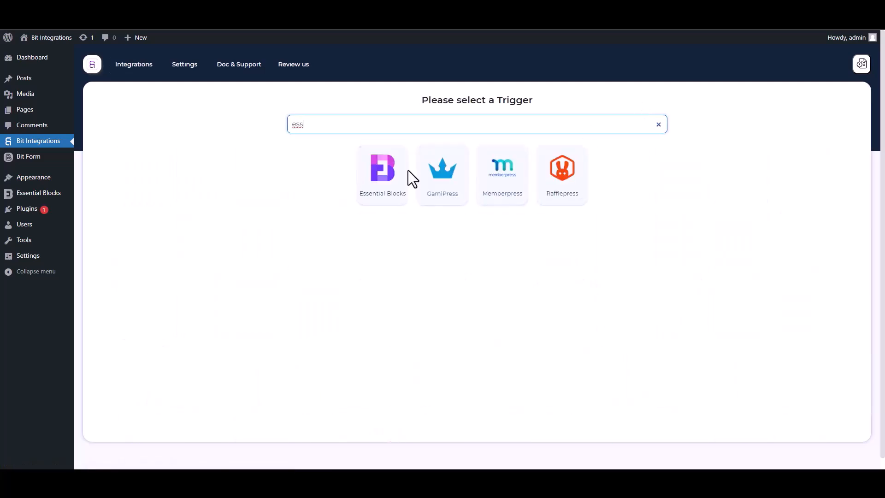
pyautogui.click(377, 198)
pyautogui.click(475, 215)
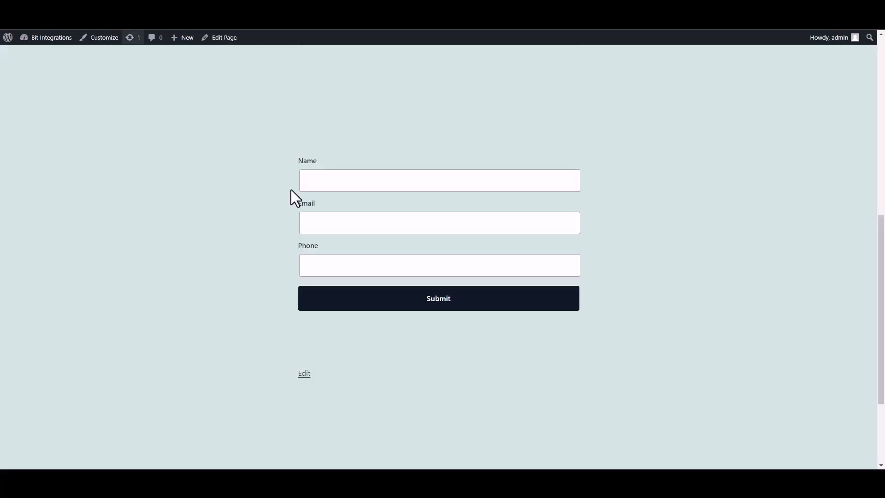
# Submit the front-end form with name 'test' plus a test e-mail address and phone number
pyautogui.click(379, 187)
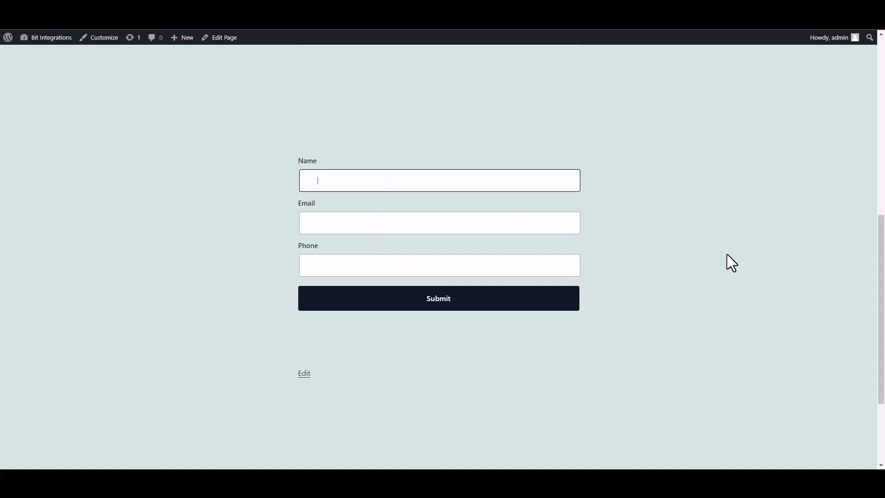
pyautogui.write('test')
pyautogui.click(529, 227)
pyautogui.write('test@gmail')
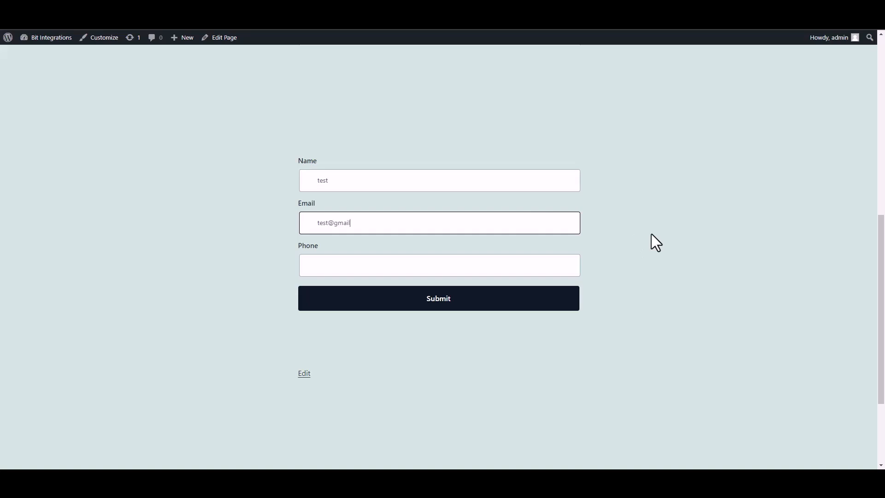
pyautogui.write('.com')
pyautogui.click(532, 268)
pyautogui.write('58566255')
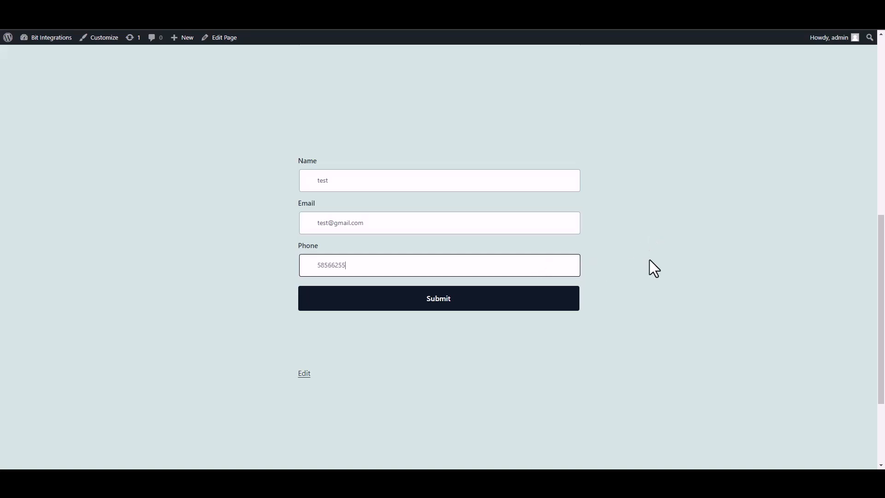
pyautogui.click(572, 300)
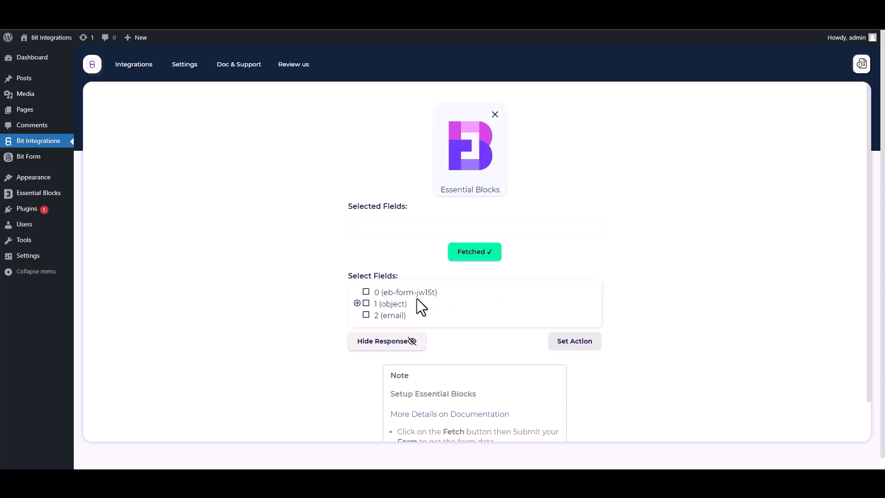
# Select field 0 plus the Name, Email and Phone sub-fields of object 1
pyautogui.moveTo(443, 294); pyautogui.dragTo(370, 293)
pyautogui.click(366, 293)
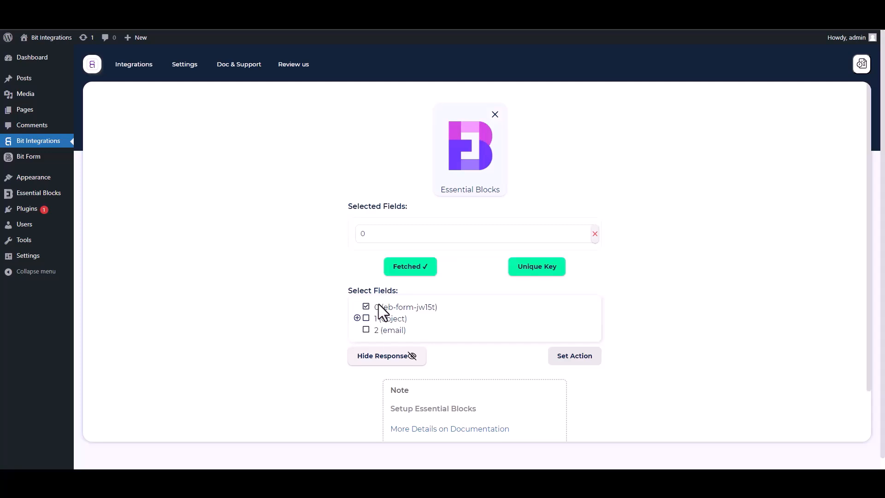
pyautogui.click(357, 318)
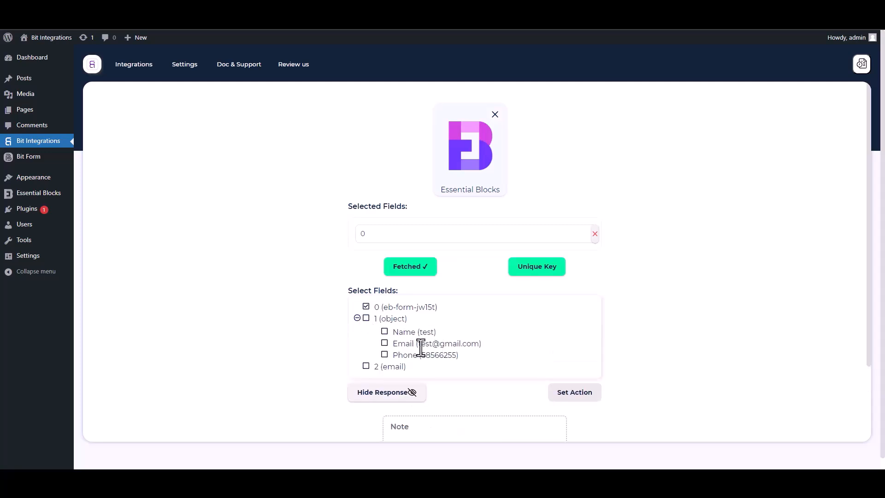
pyautogui.click(385, 332)
pyautogui.click(385, 366)
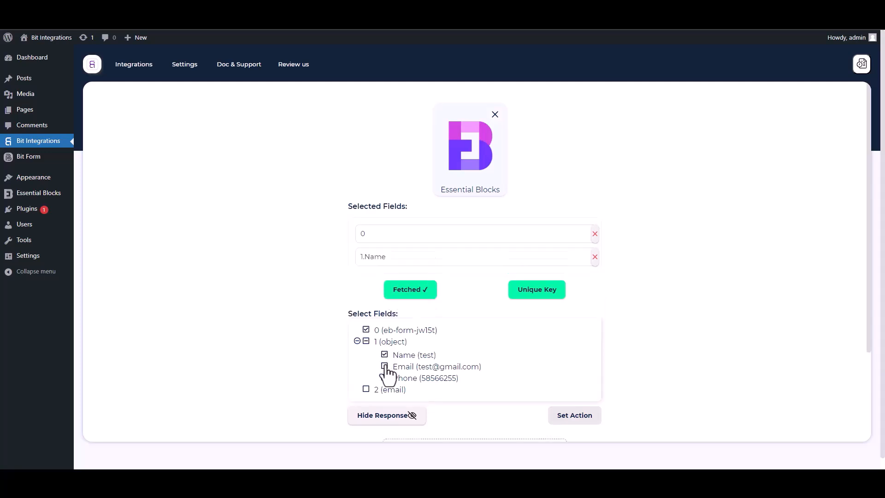
pyautogui.click(385, 401)
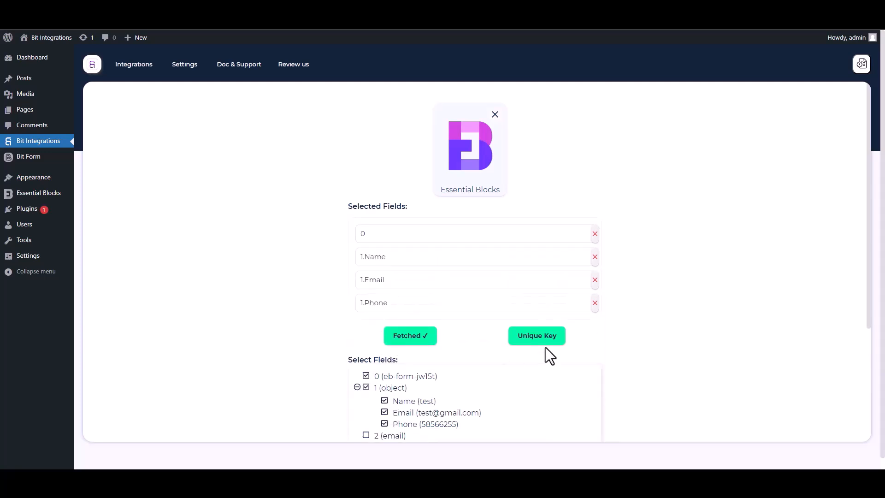
# Make field 0 the unique key and continue to action selection
pyautogui.moveTo(864, 294); pyautogui.dragTo(873, 355)
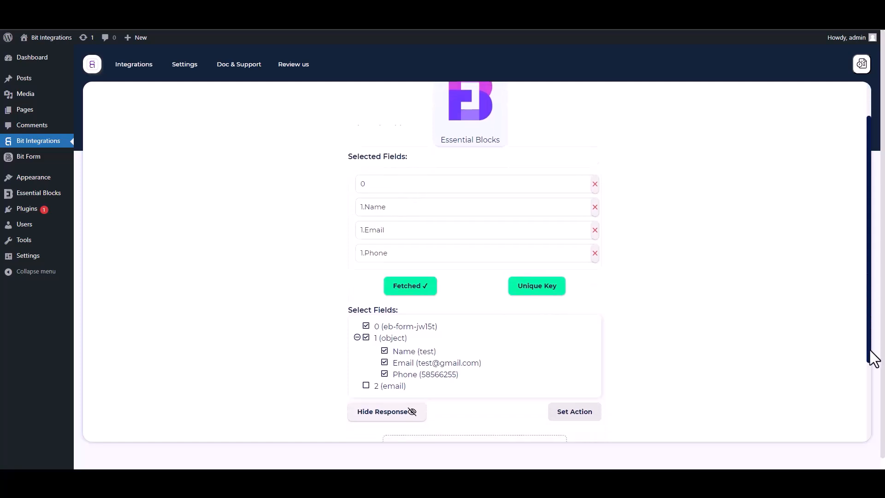
pyautogui.click(540, 247)
pyautogui.click(435, 251)
pyautogui.click(371, 275)
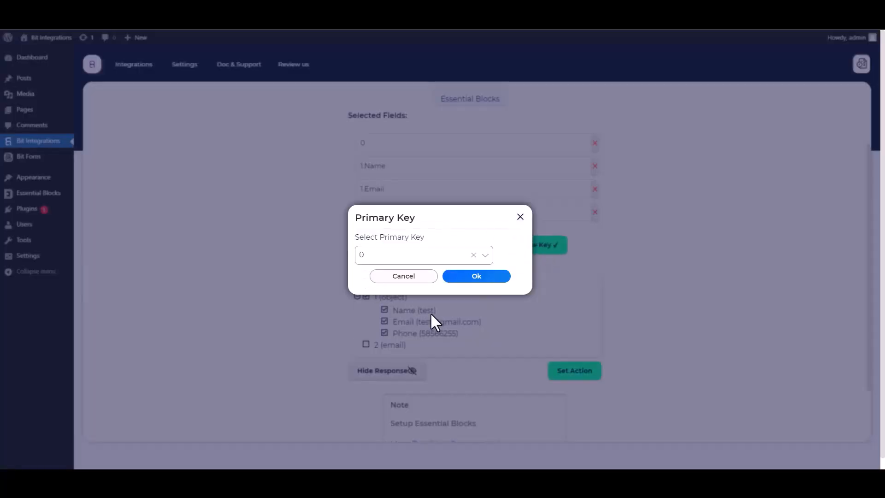
pyautogui.click(474, 278)
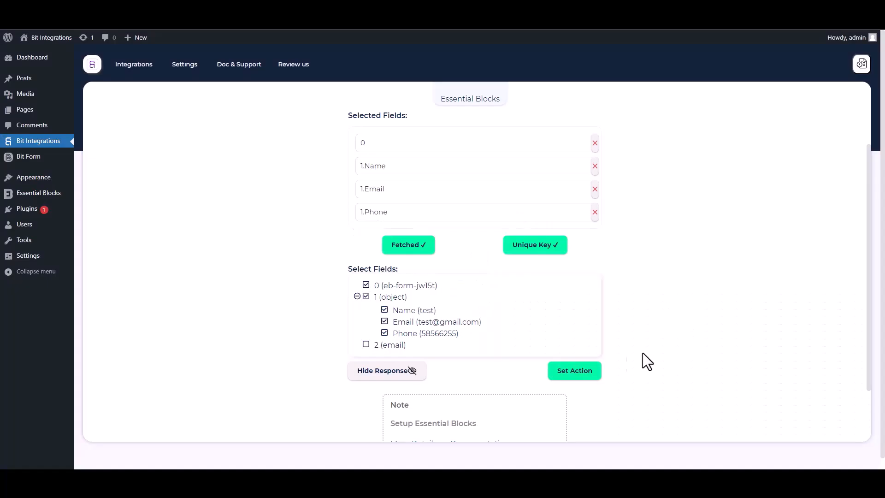
pyautogui.click(598, 372)
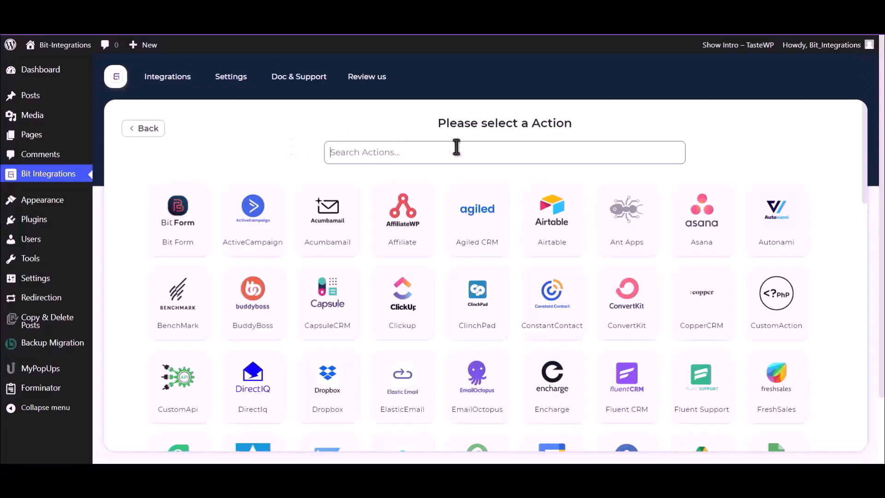
# Choose Google Drive as the action, found by searching 'Goog', and follow the Google API Console link
pyautogui.write('Goog')
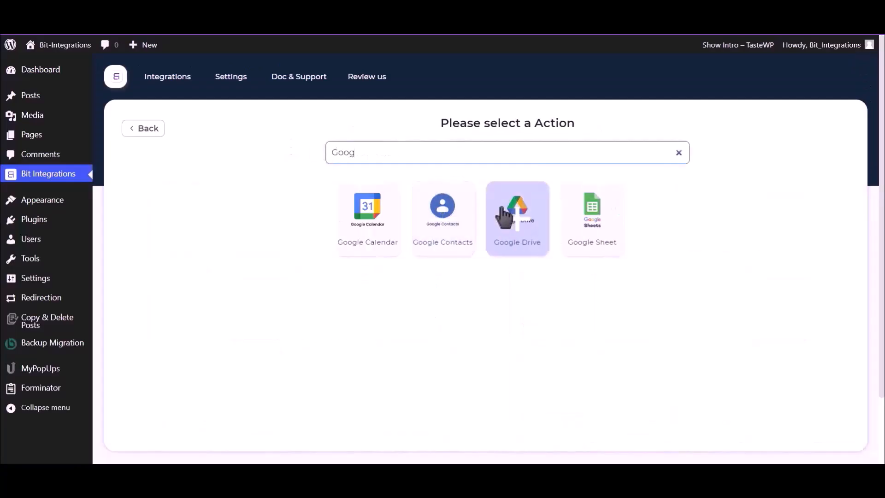
pyautogui.click(512, 216)
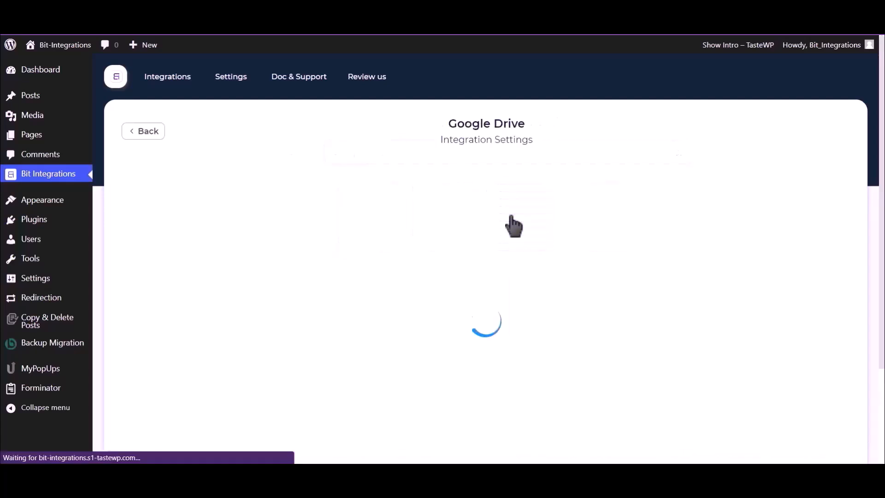
pyautogui.scroll(-2, 511, 223)
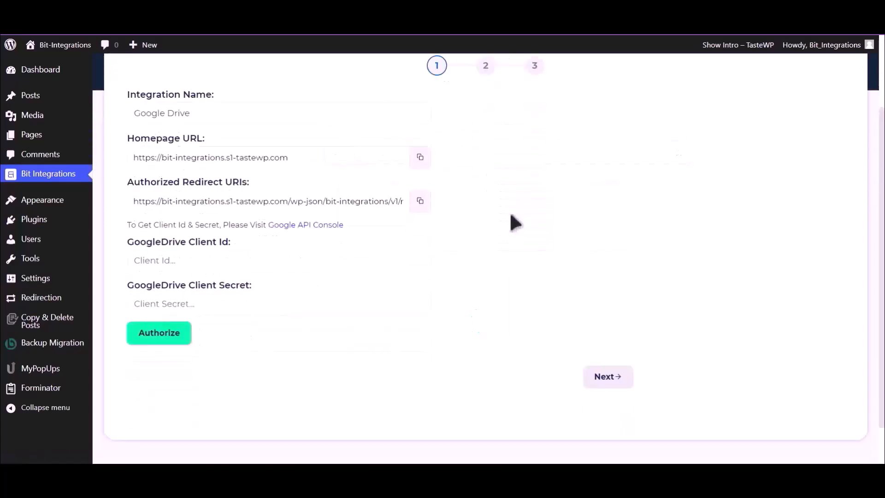
pyautogui.moveTo(127, 224); pyautogui.dragTo(266, 226)
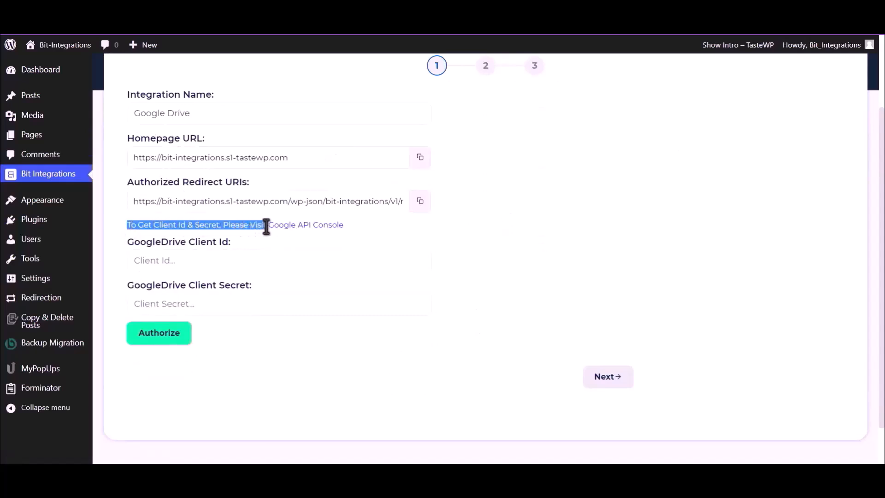
pyautogui.click(286, 226)
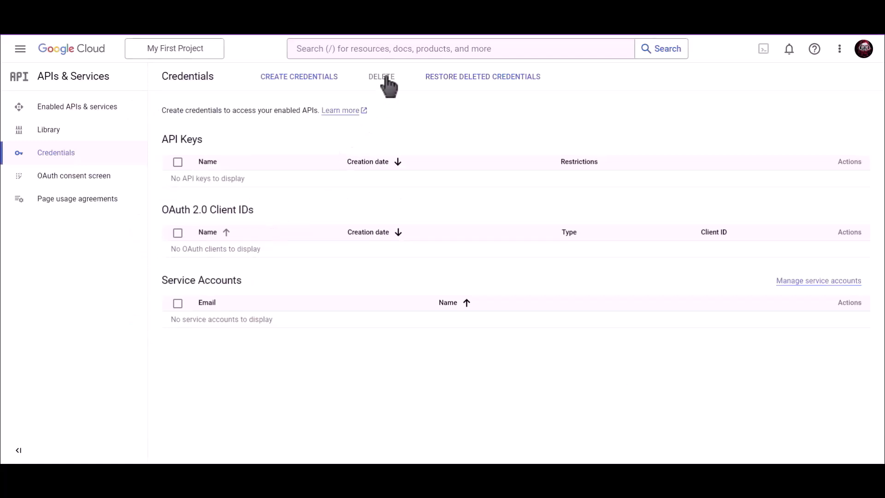
# Find 'Google Drive API' through the console search and enable it
pyautogui.click(391, 48)
pyautogui.write('Google')
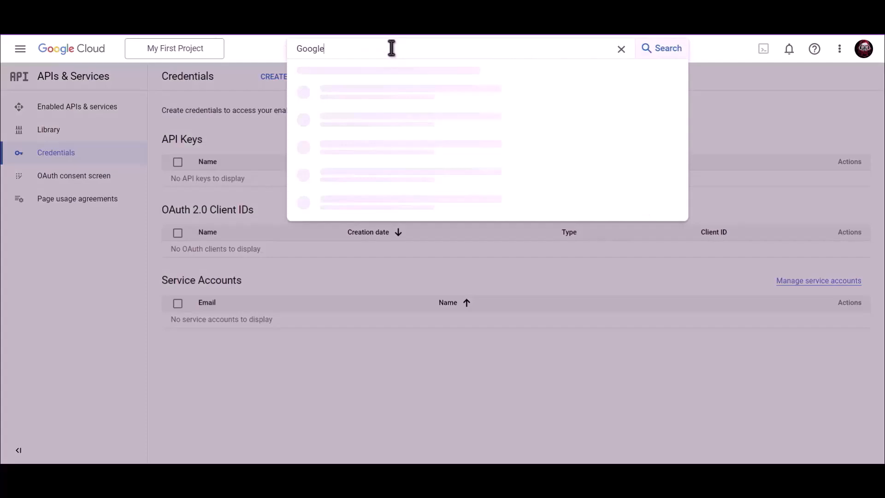
pyautogui.write(' Drive API')
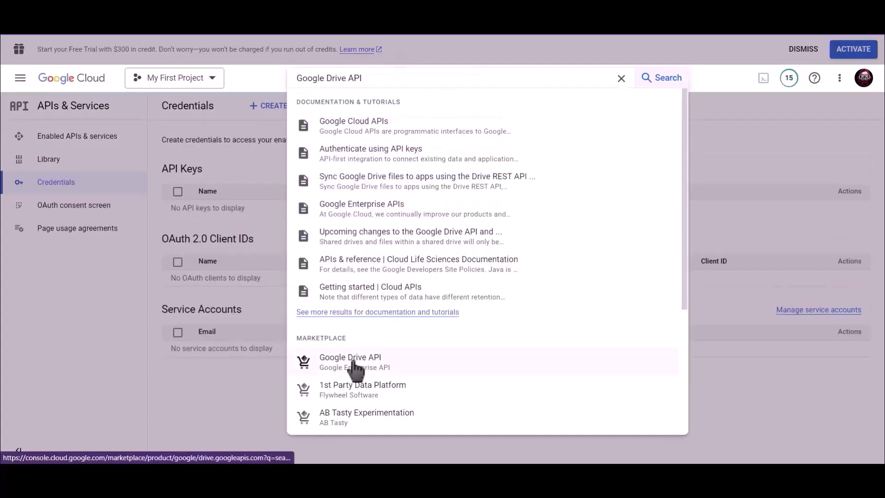
pyautogui.click(353, 362)
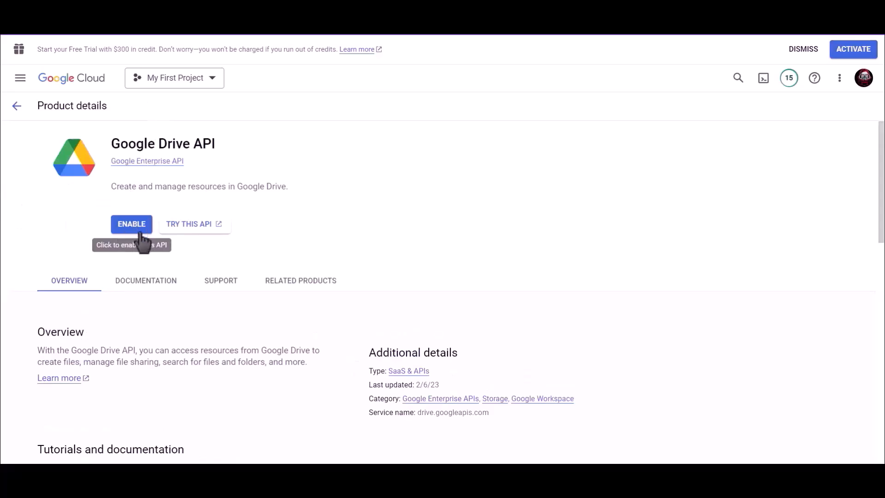
pyautogui.click(133, 224)
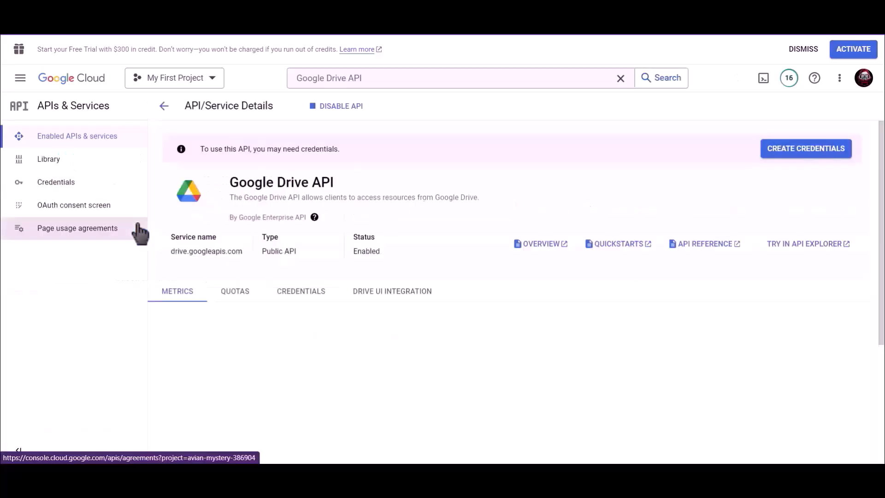
# Start a Web application OAuth client ID named 'Bit Integrations'
pyautogui.click(76, 189)
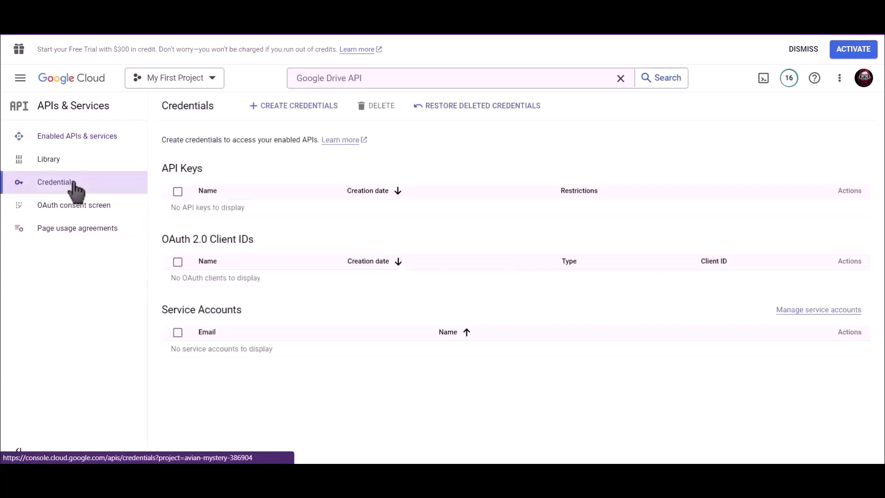
pyautogui.click(293, 107)
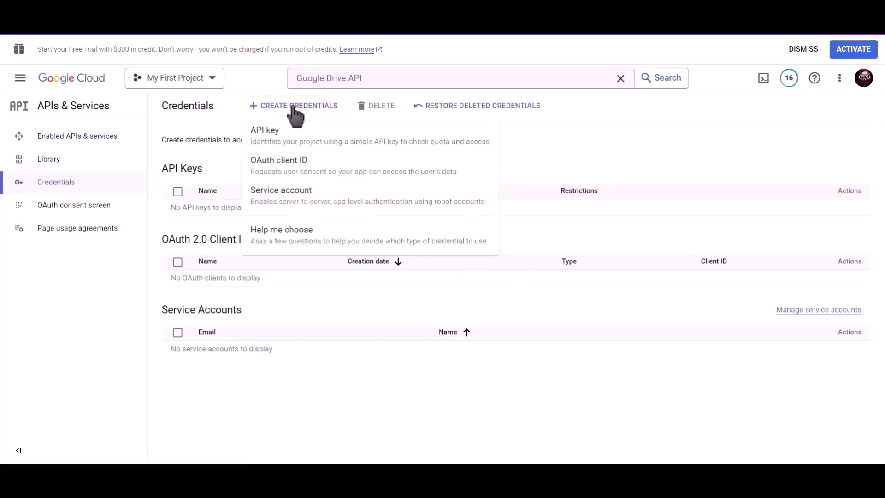
pyautogui.click(332, 173)
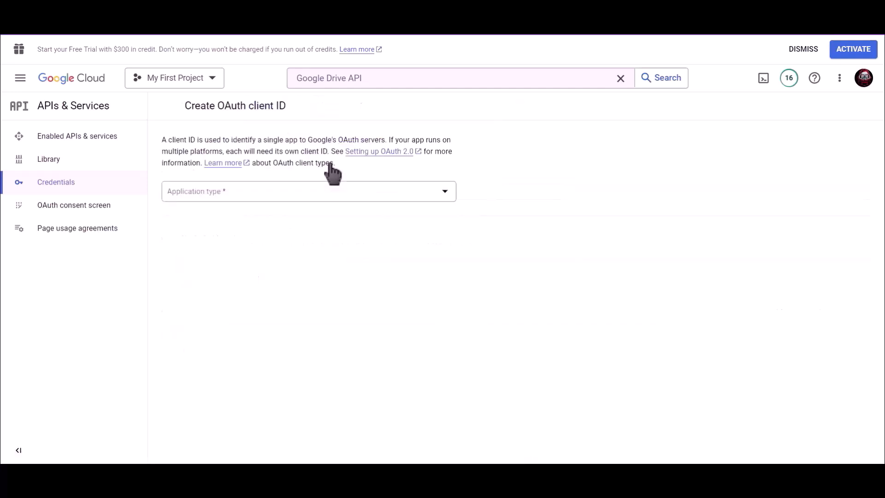
pyautogui.click(226, 191)
pyautogui.click(240, 203)
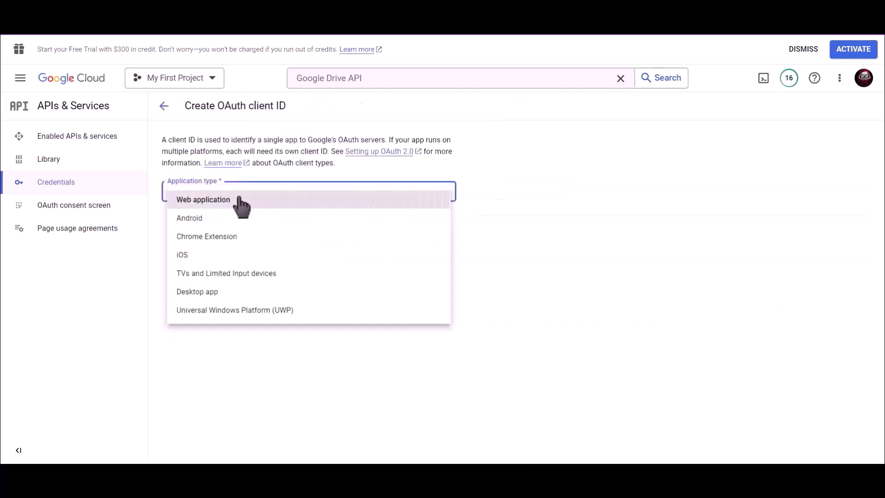
pyautogui.moveTo(219, 224); pyautogui.dragTo(172, 225)
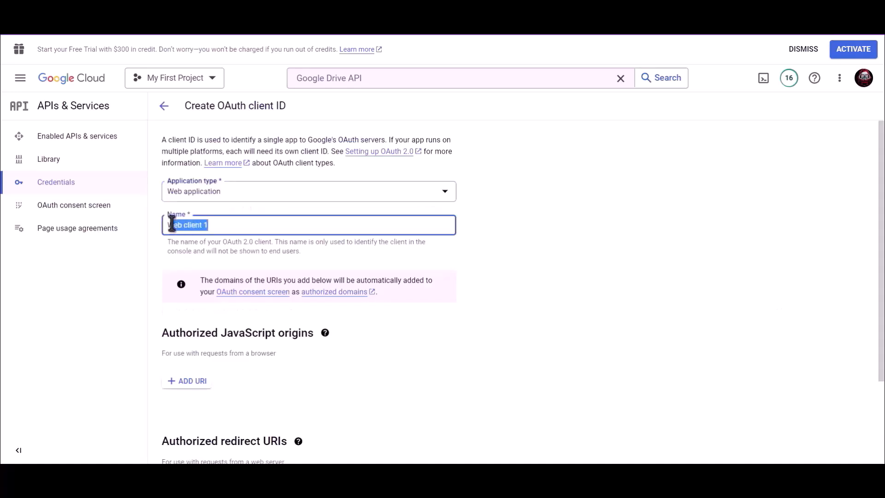
pyautogui.write('Bit Integrations')
pyautogui.click(477, 262)
# Add the plugin's copied redirect URL as an authorized redirect URI and create the client
pyautogui.scroll(-3, 464, 260)
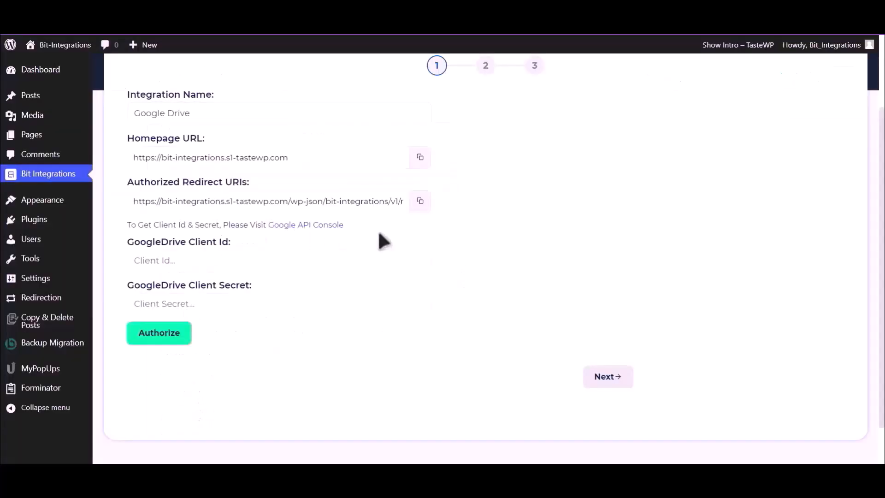
pyautogui.click(420, 201)
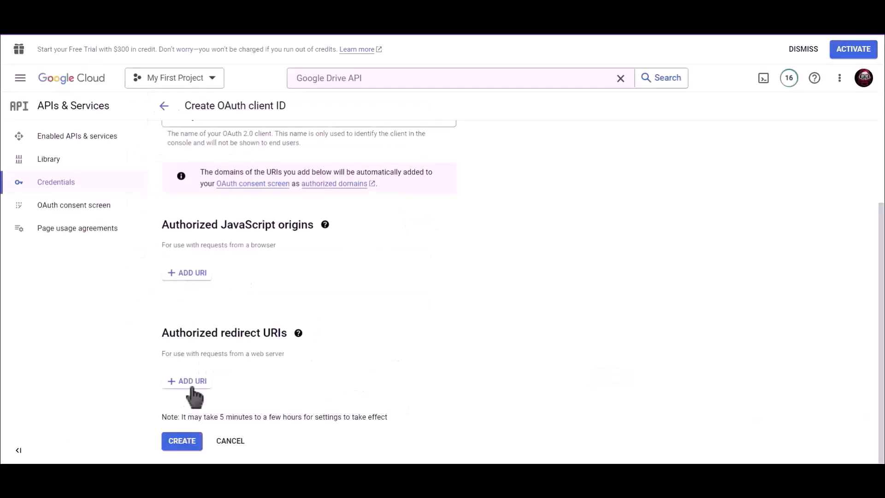
pyautogui.click(193, 395)
pyautogui.click(191, 396)
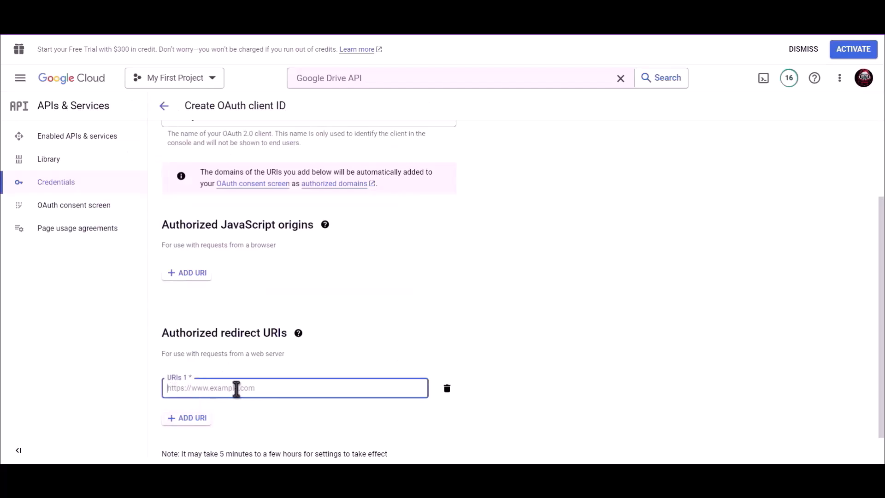
pyautogui.hotkey('ctrl', 'v')
pyautogui.scroll(-1, 433, 327)
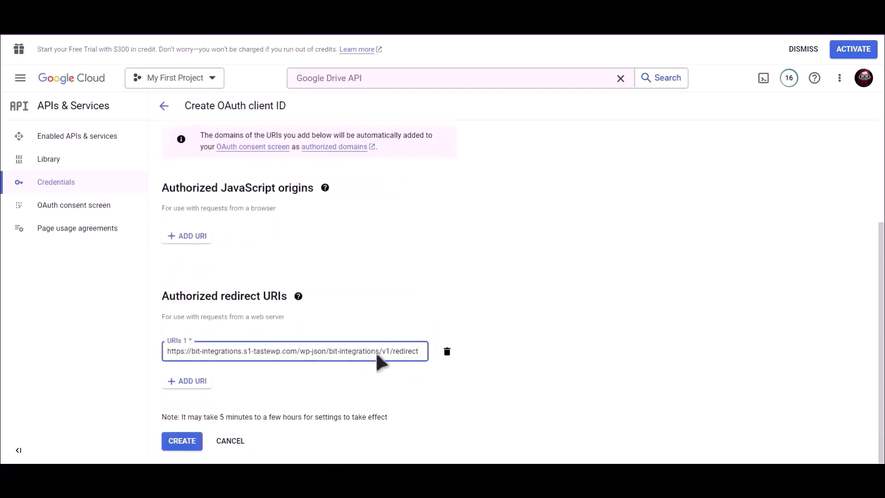
pyautogui.click(183, 441)
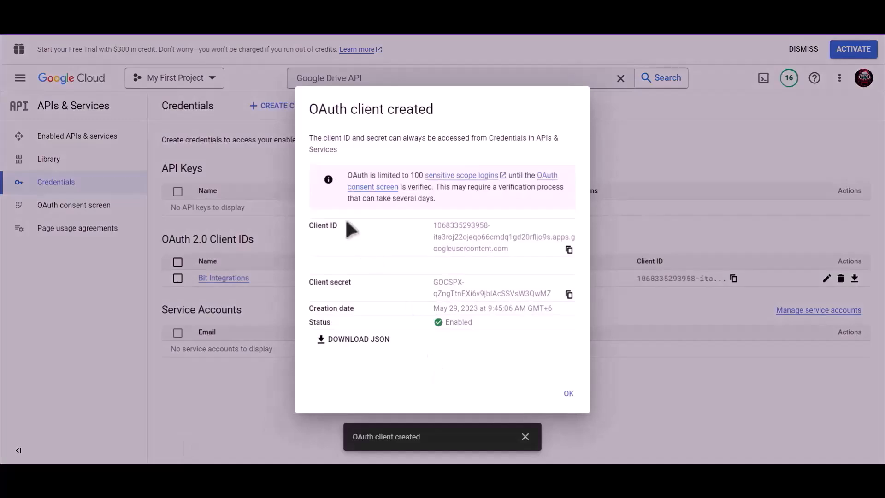
# Copy the new client ID into the GoogleDrive Client Id field
pyautogui.moveTo(346, 222); pyautogui.dragTo(303, 221)
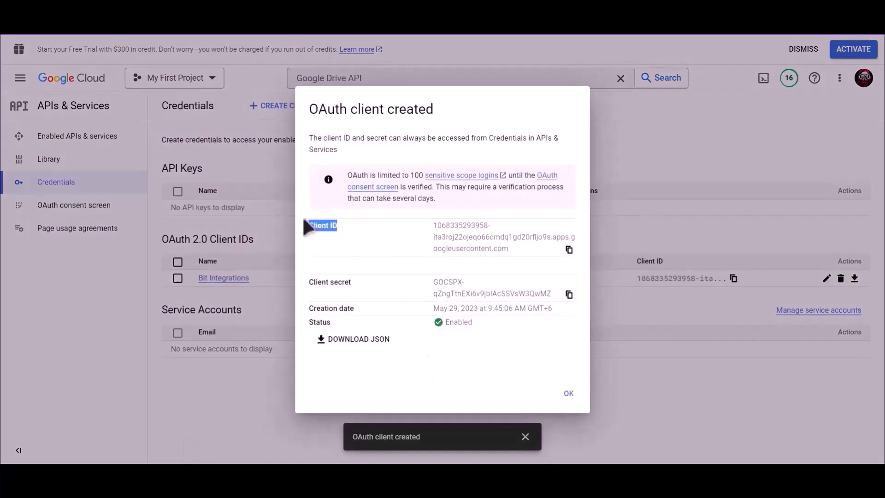
pyautogui.click(569, 249)
pyautogui.hotkey('alt', 'Tab')
pyautogui.click(217, 295)
pyautogui.click(217, 260)
pyautogui.hotkey('ctrl', 'v')
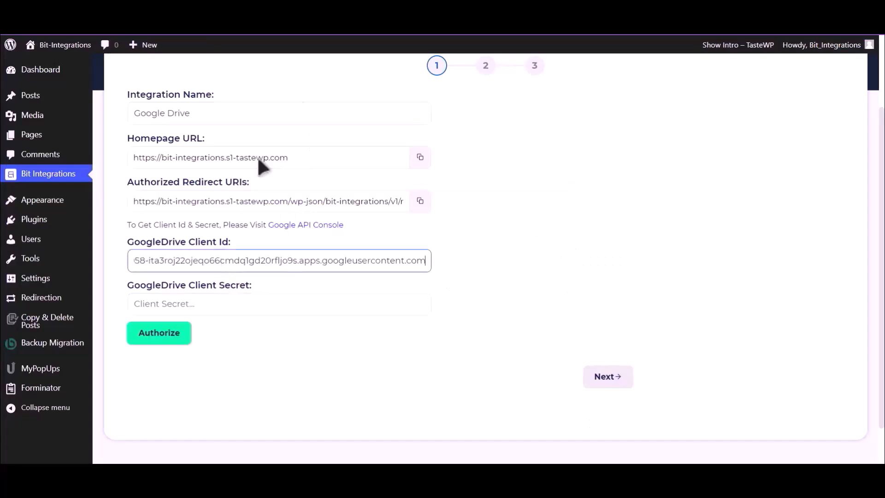
# Copy the client secret into the GoogleDrive Client Secret field
pyautogui.hotkey('alt', 'Tab')
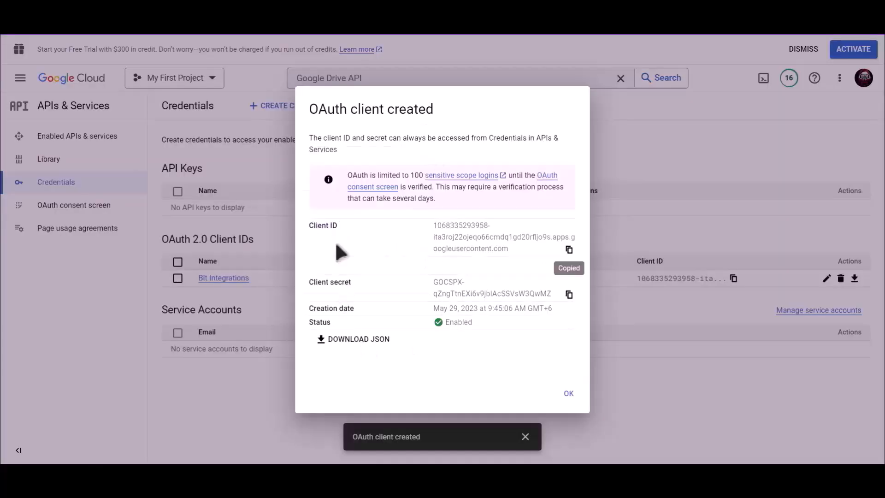
pyautogui.moveTo(352, 282); pyautogui.dragTo(306, 281)
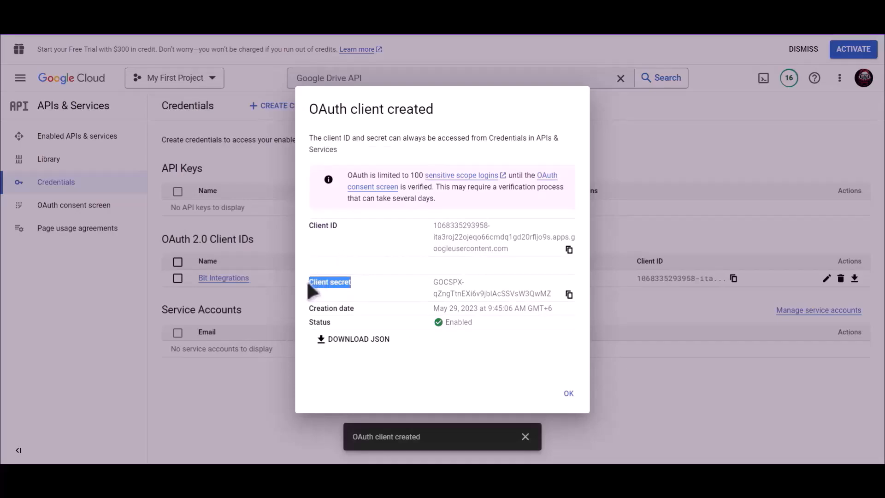
pyautogui.click(568, 294)
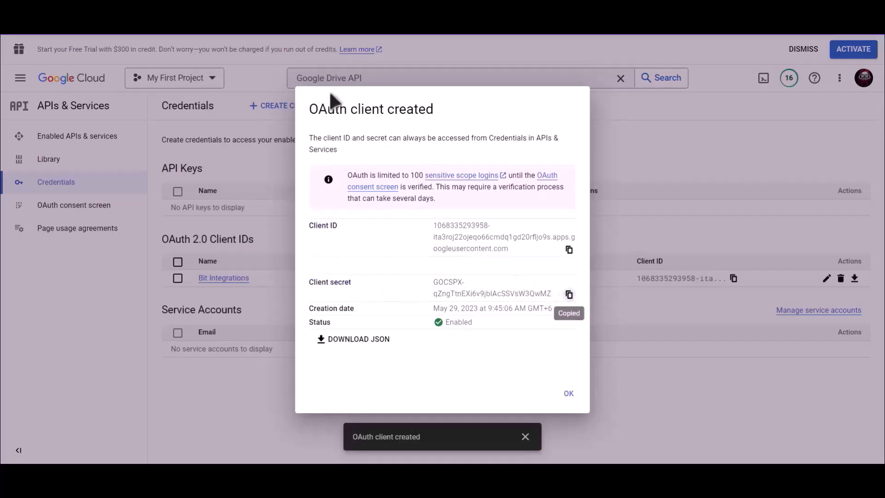
pyautogui.hotkey('alt', 'Tab')
pyautogui.click(210, 310)
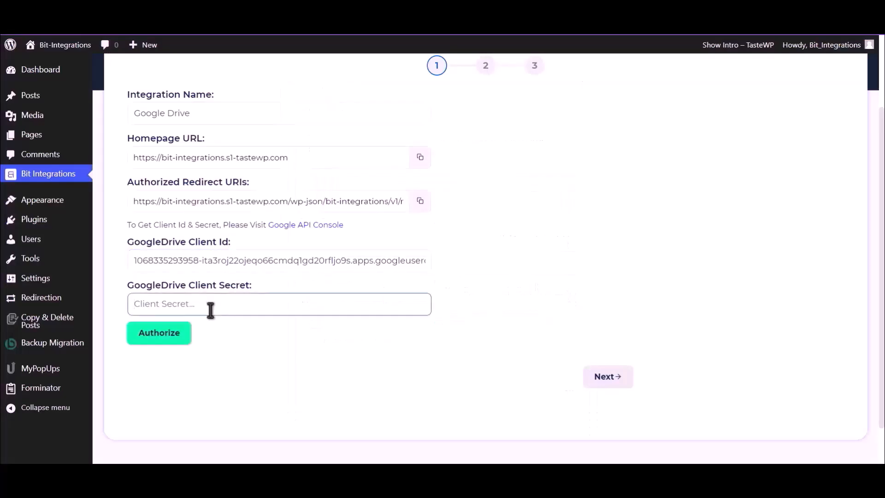
pyautogui.hotkey('ctrl', 'v')
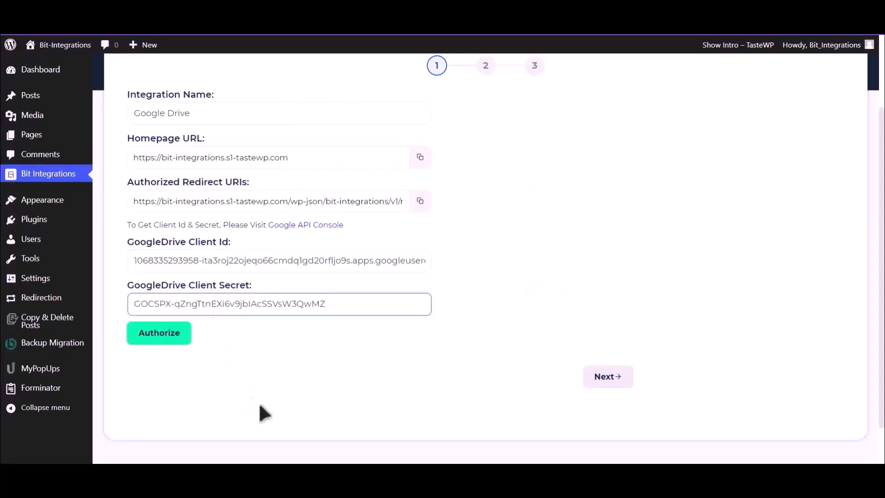
# Authorize Google Drive with the Google account, proceeding past the unverified-app warning
pyautogui.click(159, 336)
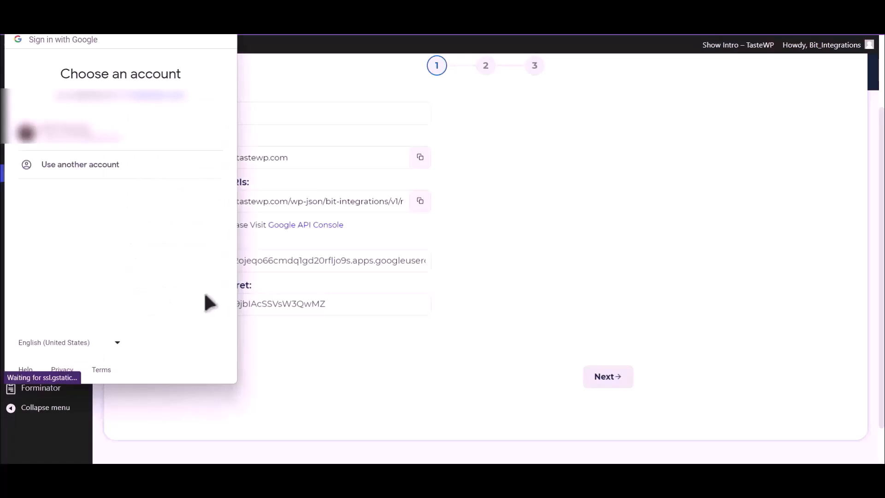
pyautogui.click(133, 149)
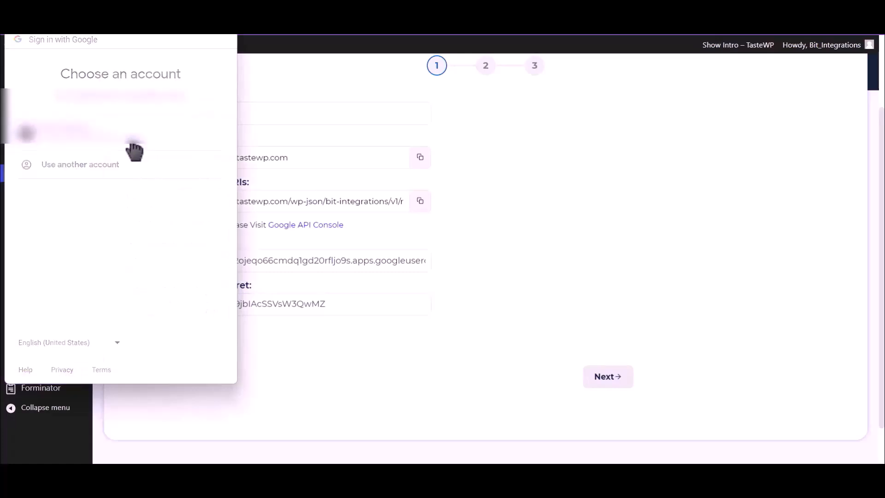
pyautogui.click(41, 280)
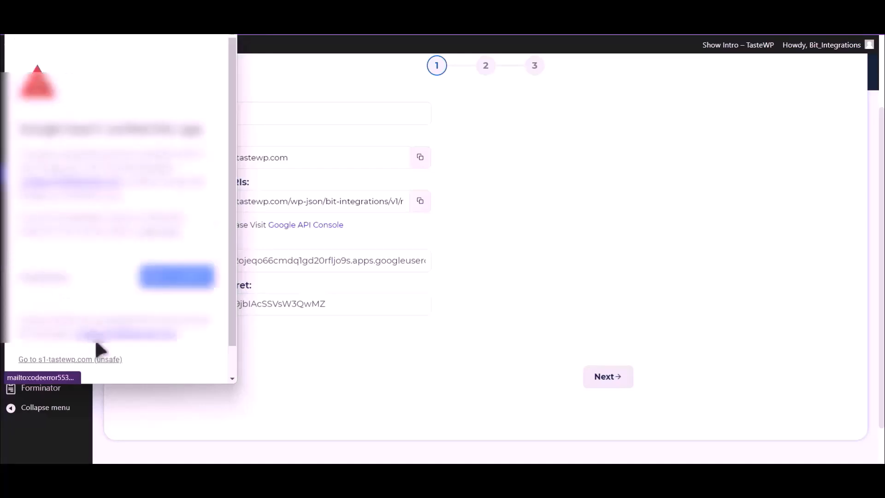
pyautogui.click(89, 360)
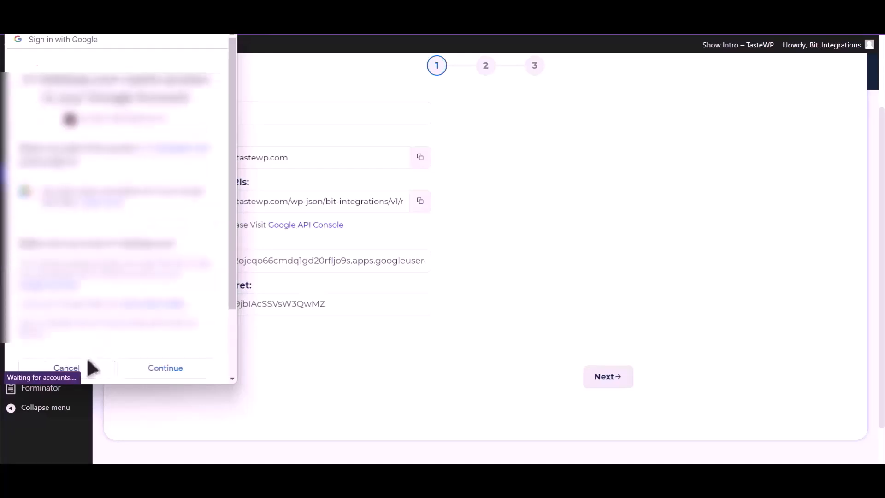
pyautogui.click(178, 371)
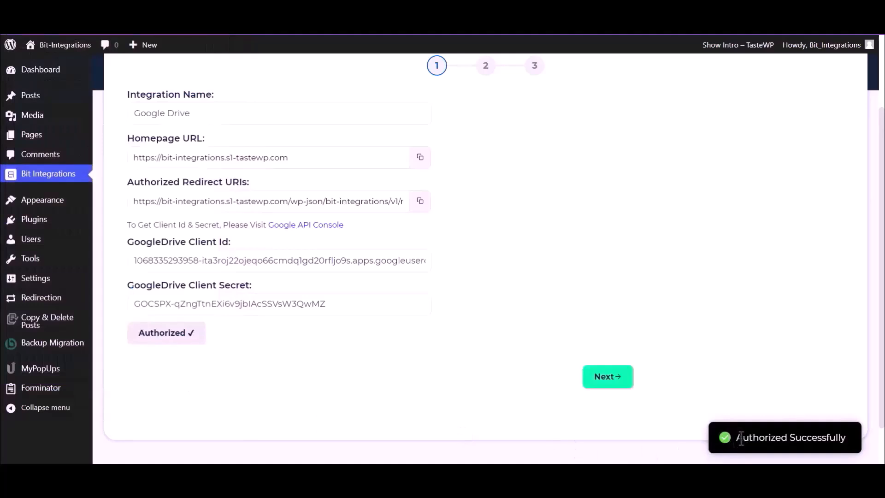
# Map Upload file-1 to the 'Bit Integrations' Drive folder and proceed to the final step
pyautogui.moveTo(737, 437); pyautogui.dragTo(850, 443)
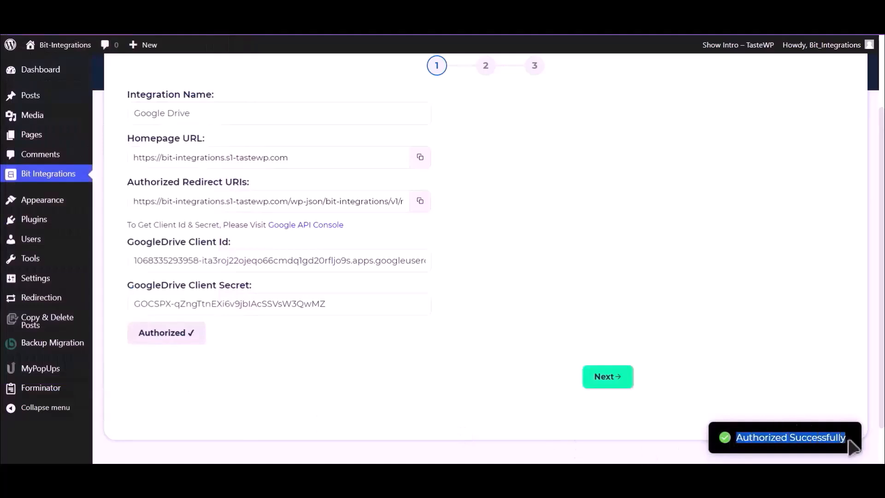
pyautogui.click(610, 383)
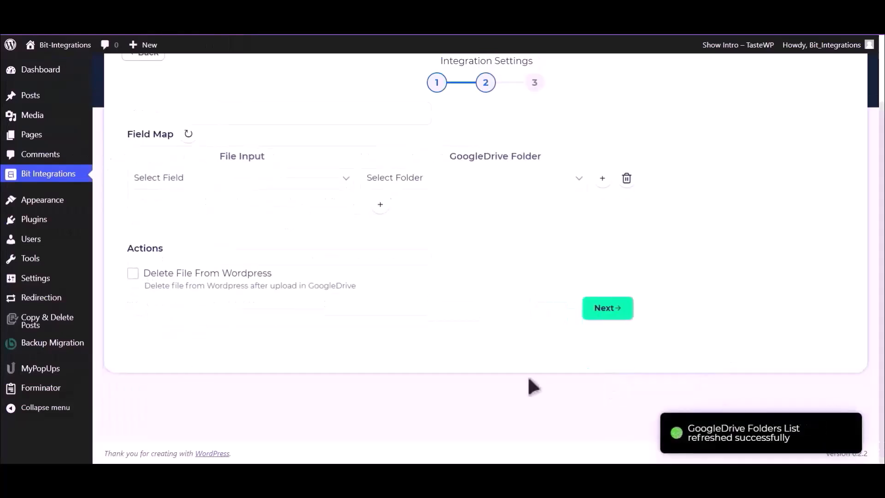
pyautogui.click(249, 186)
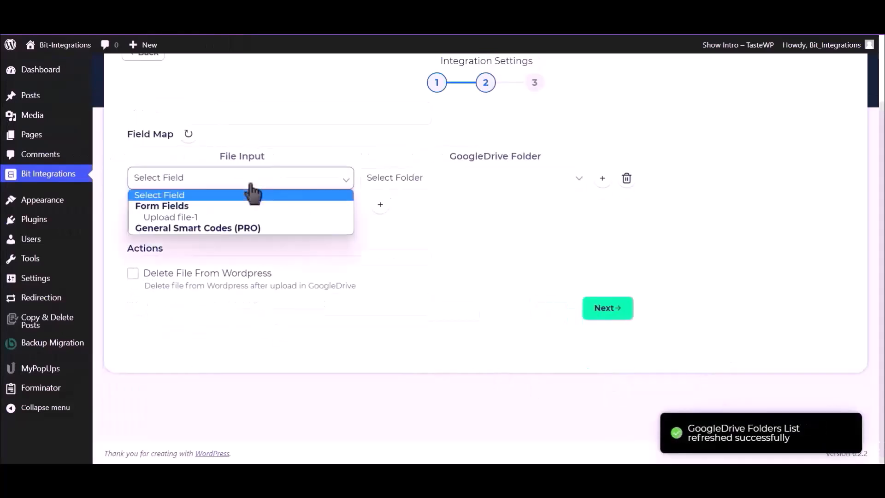
pyautogui.click(205, 217)
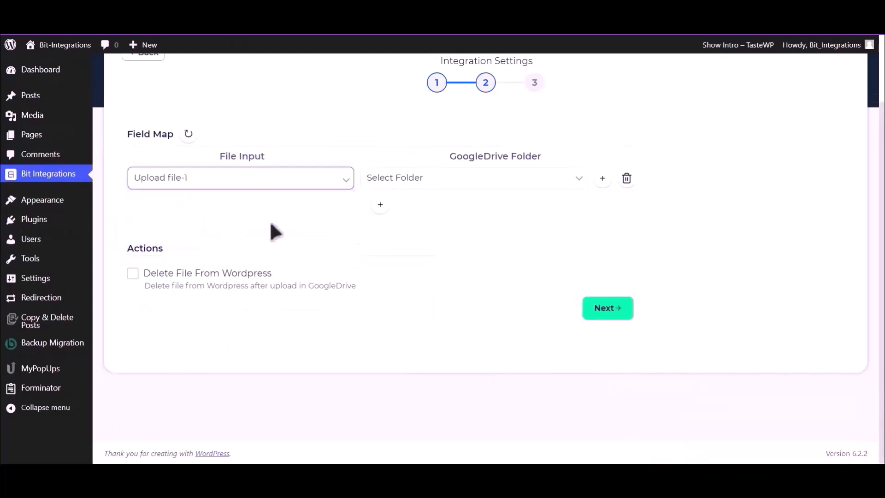
pyautogui.click(478, 183)
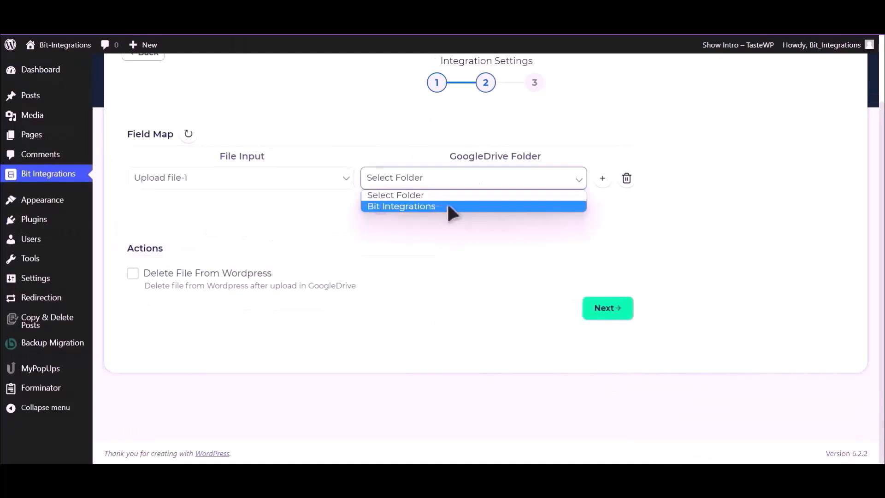
pyautogui.click(460, 207)
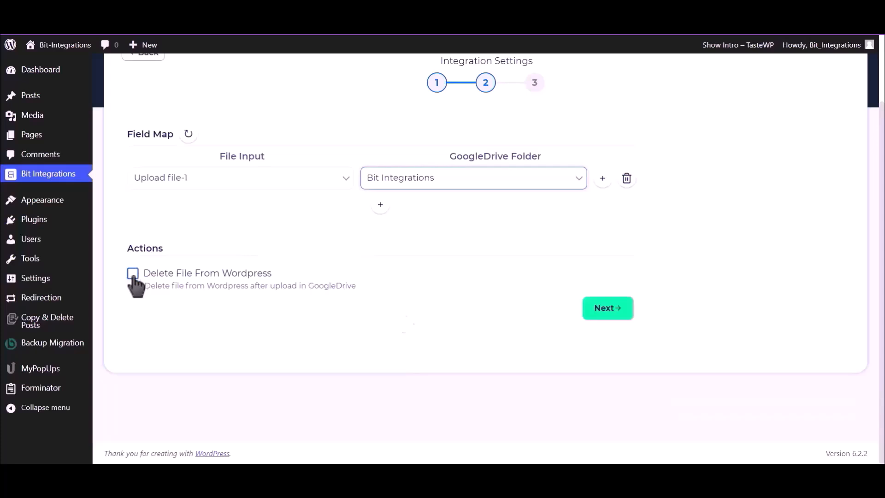
pyautogui.click(608, 309)
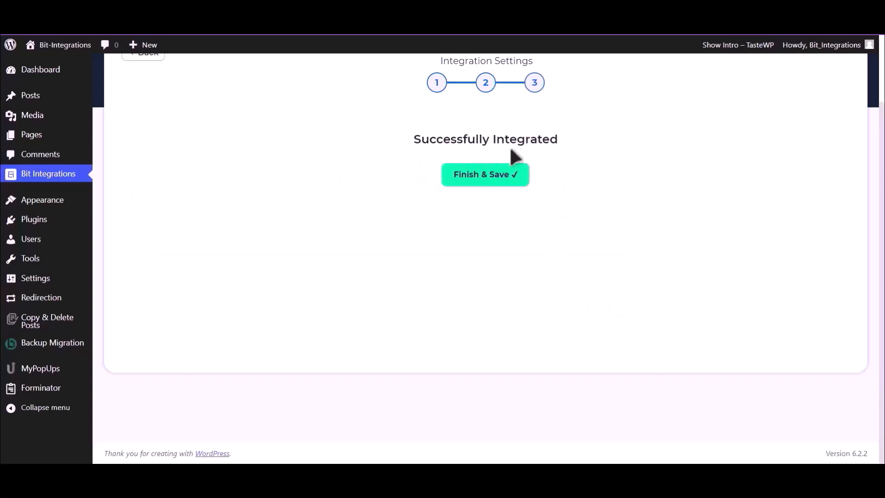
# Save the integration, then enter 'Bit Integrations' as the name and a contact e-mail
pyautogui.click(494, 182)
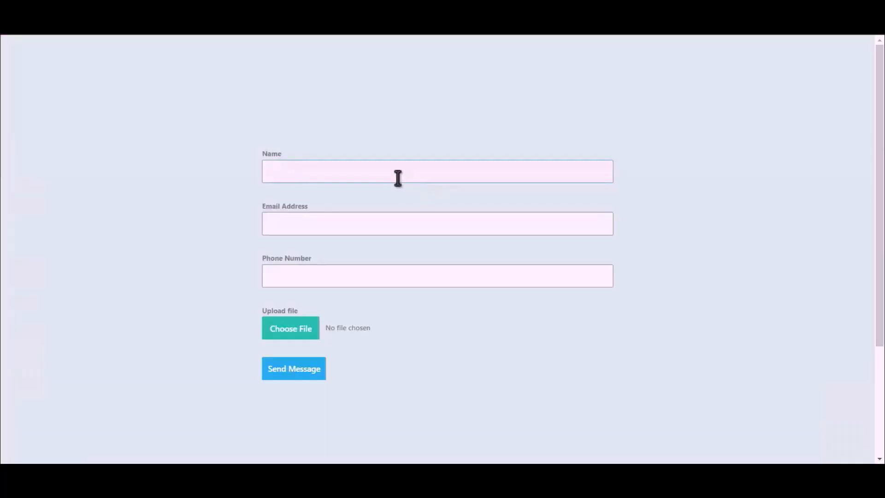
pyautogui.write('Bit Integrations')
pyautogui.click(429, 220)
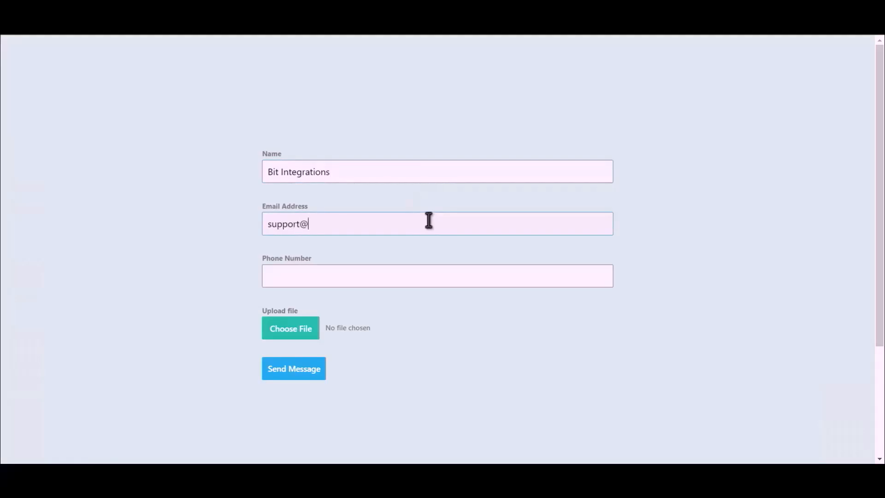
# Add a phone number, attach the Bit Integrations.png image, and send the message
pyautogui.click(386, 278)
pyautogui.write('444555666')
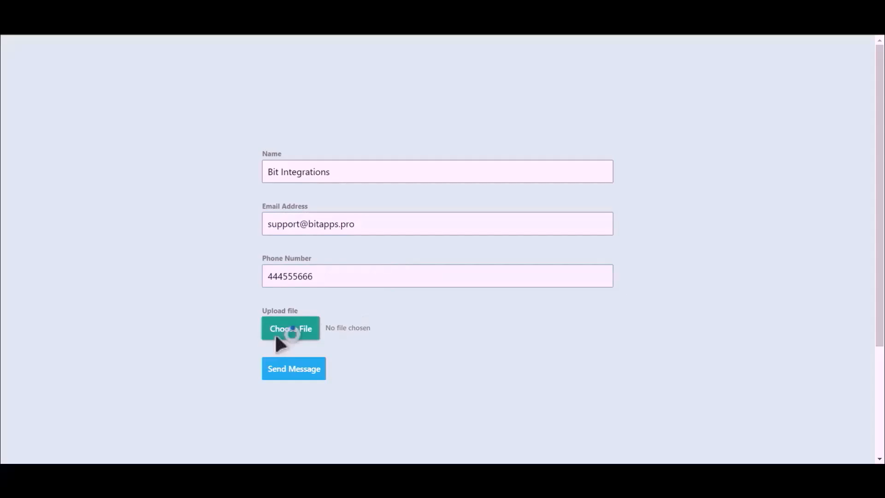
pyautogui.click(276, 337)
pyautogui.click(126, 108)
pyautogui.click(293, 371)
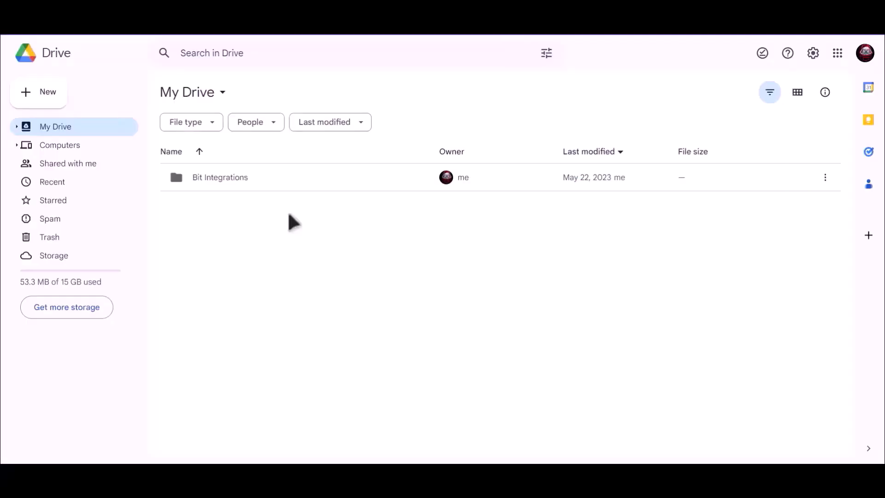
# Open the Bit Integrations folder in My Drive to find the uploaded 7qVS0zKMW7AP-Bit-Integrations.png
pyautogui.click(205, 179)
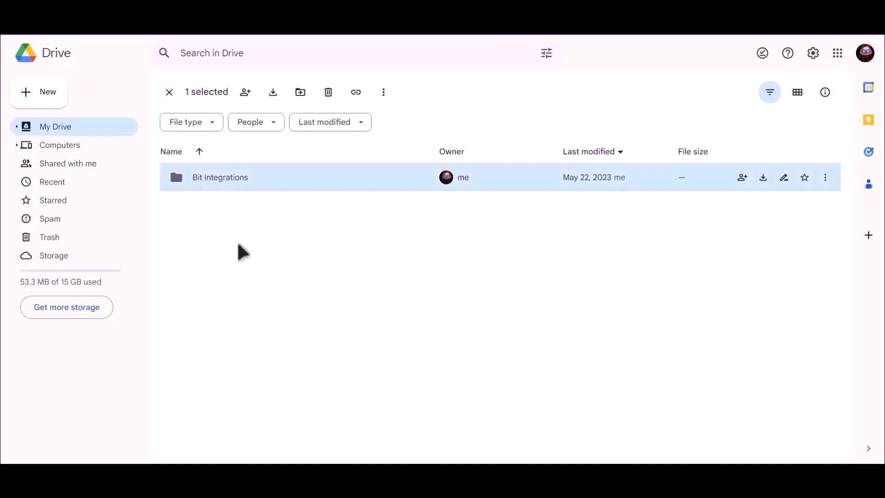